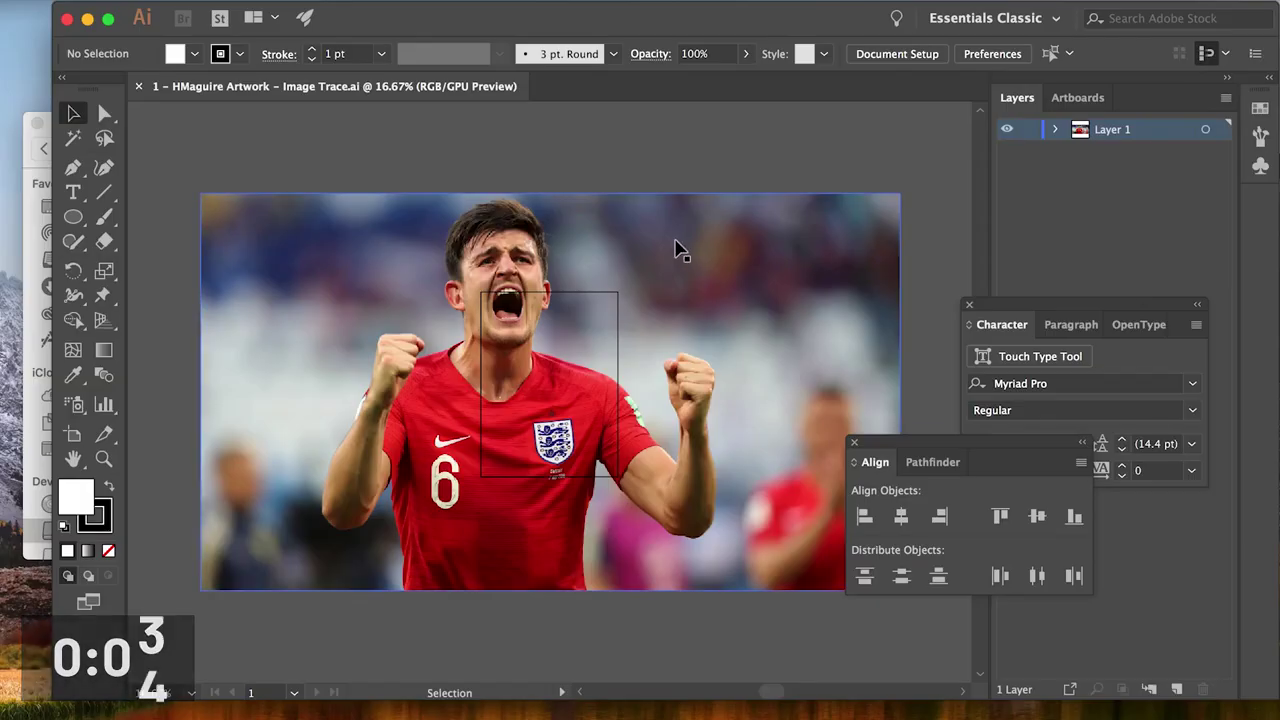
# Shift the footballer photo right and trace it with the 3 Colors preset
pyautogui.moveTo(666, 255); pyautogui.dragTo(720, 180)
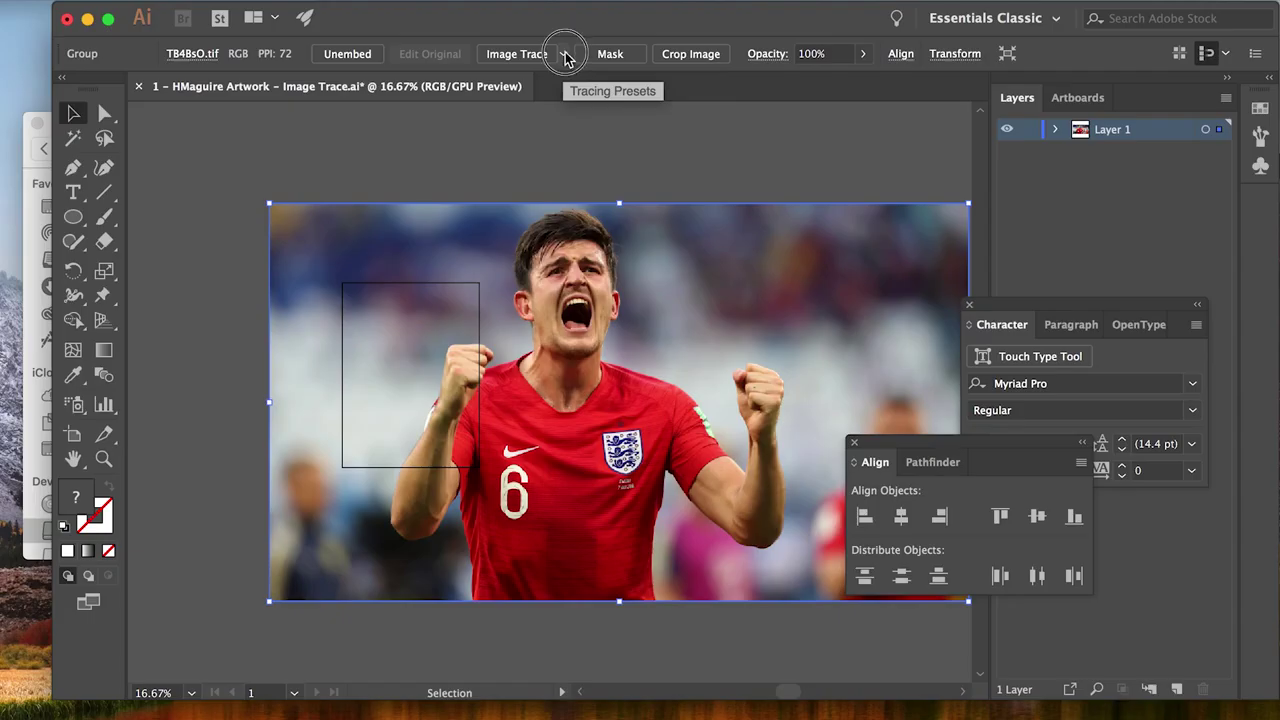
pyautogui.click(756, 138)
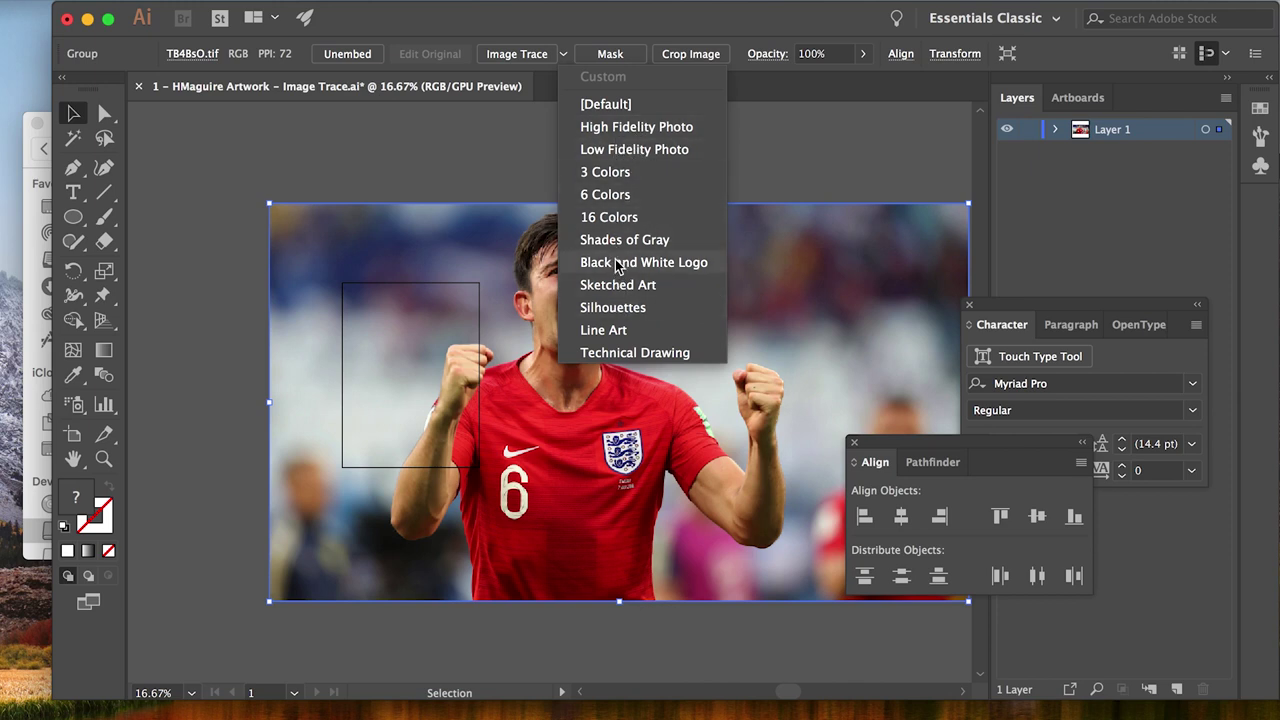
pyautogui.click(614, 172)
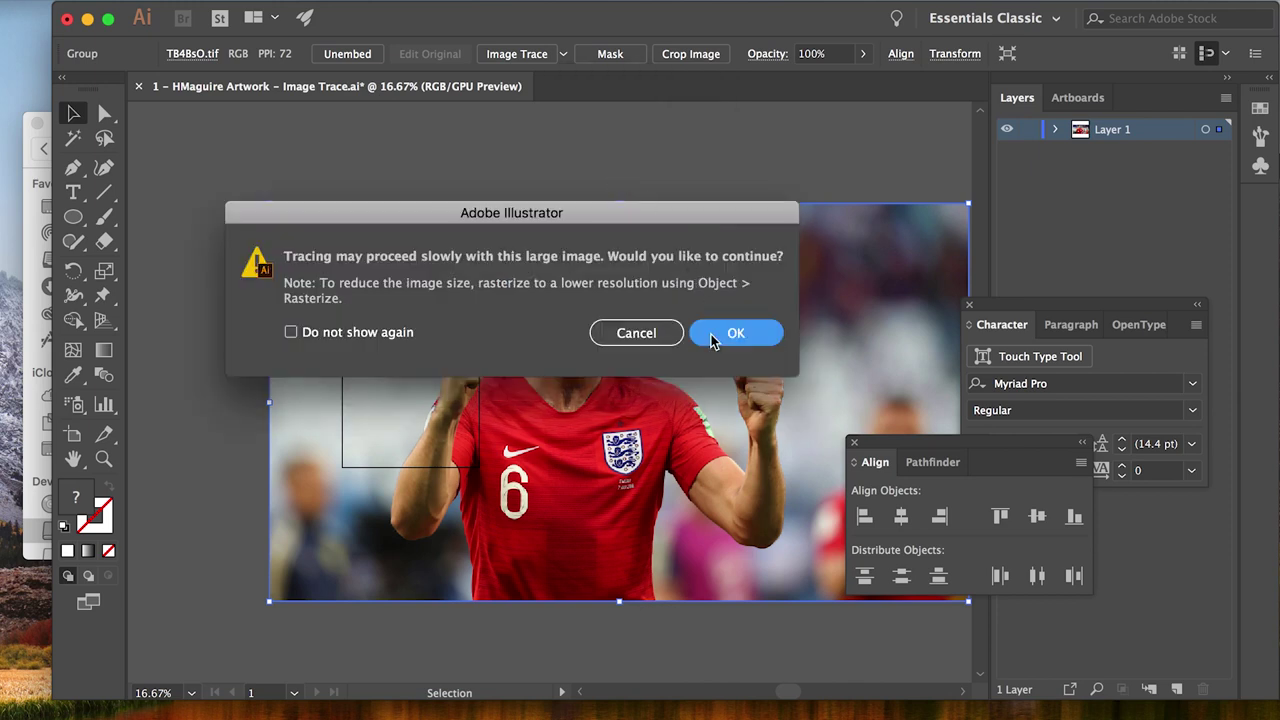
pyautogui.press('Return')
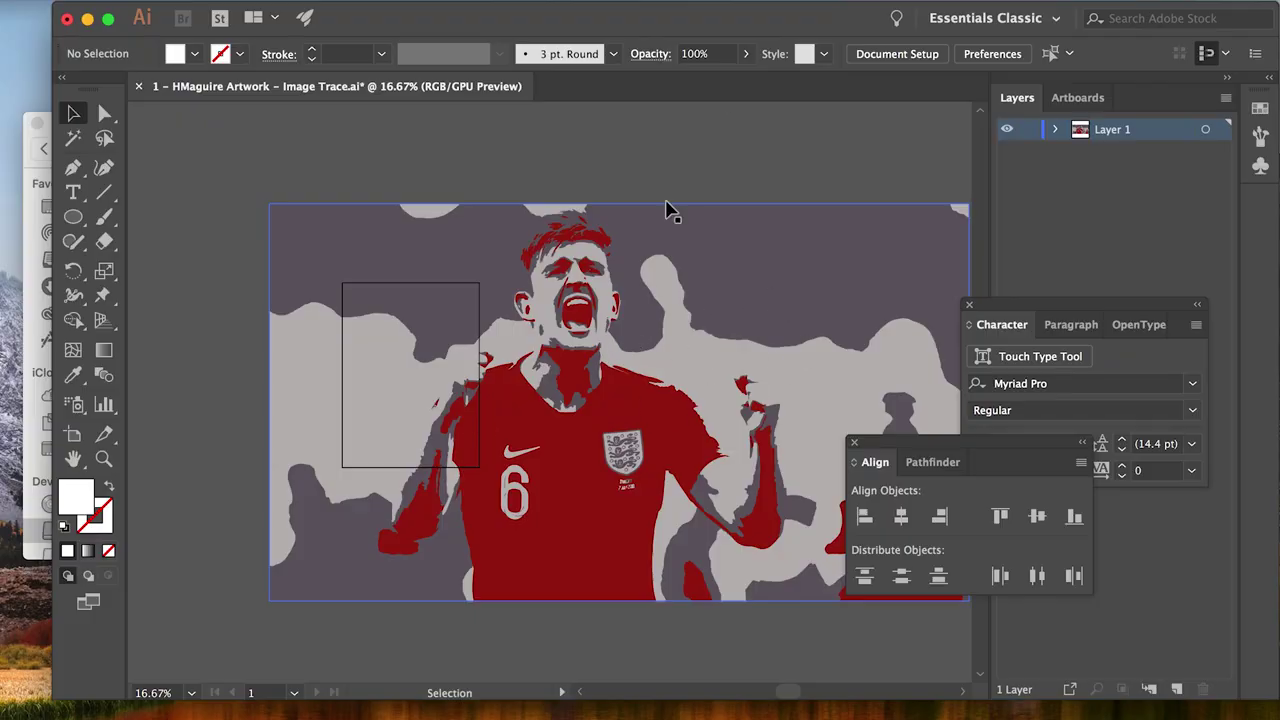
# Nudge the trace, expand it into paths, and enter the group to recolour its shapes
pyautogui.moveTo(733, 265)
pyautogui.mouseDown()
pyautogui.moveTo(684, 248)
pyautogui.moveTo(745, 278)
pyautogui.mouseUp()
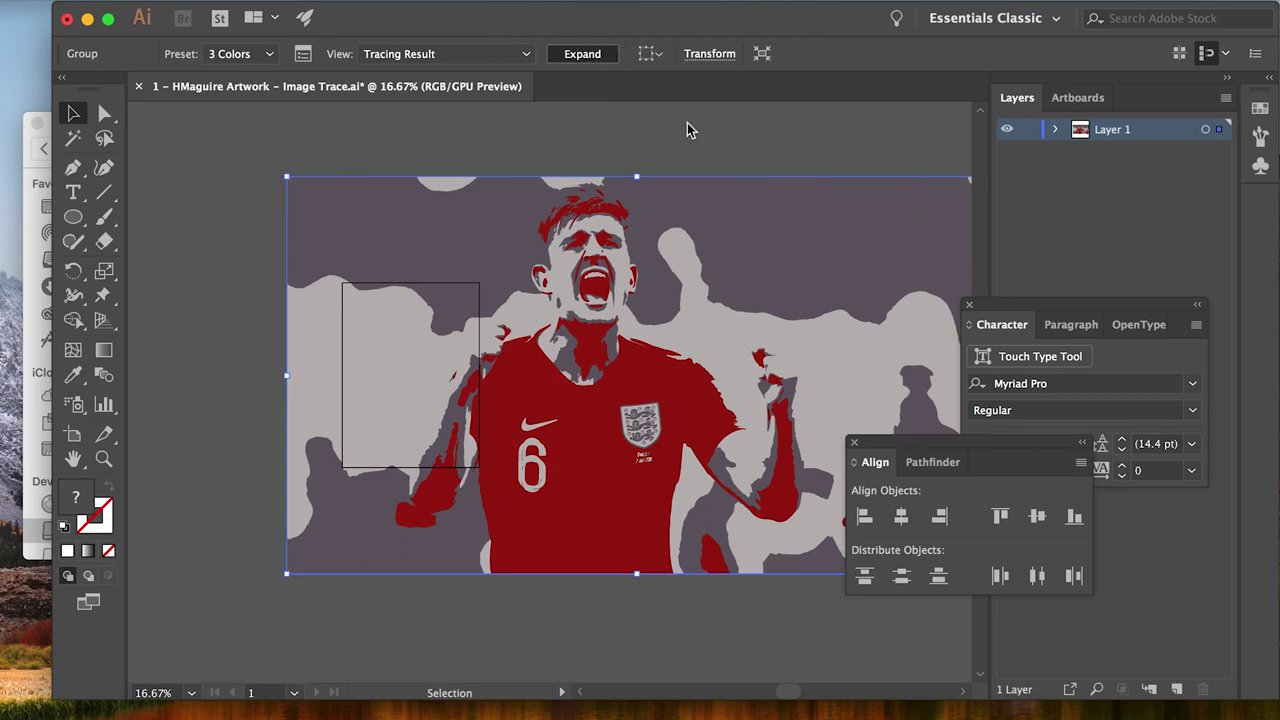
pyautogui.click(582, 53)
pyautogui.doubleClick(786, 223)
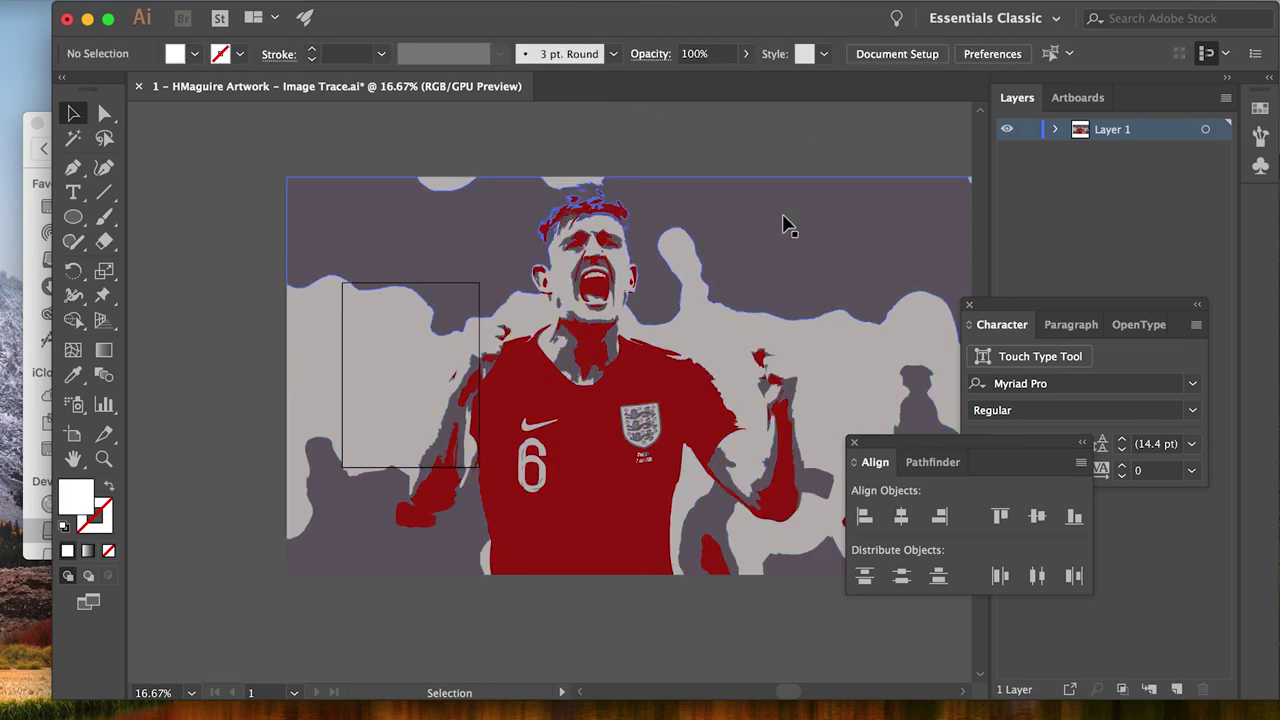
pyautogui.click(771, 225)
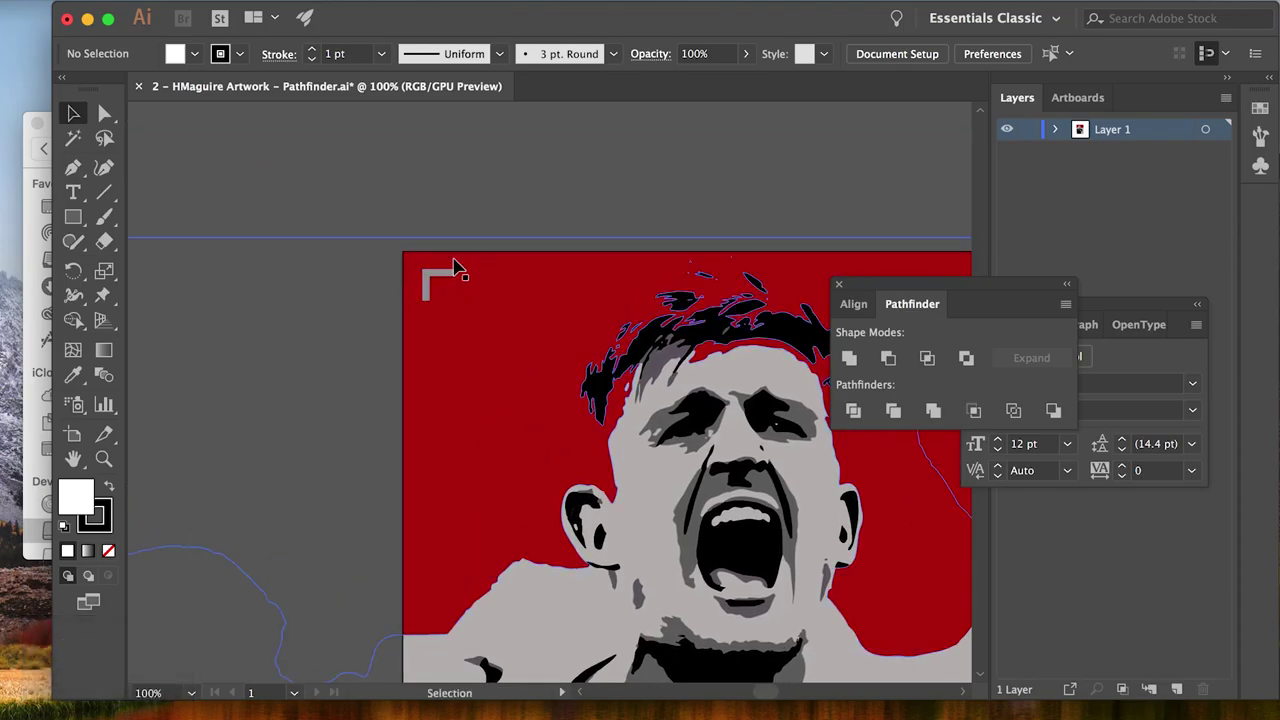
# Draw a small white square near the top-left corner, zoom in and select it
pyautogui.press('m')
pyautogui.moveTo(421, 268); pyautogui.dragTo(458, 303)
pyautogui.click(82, 113)
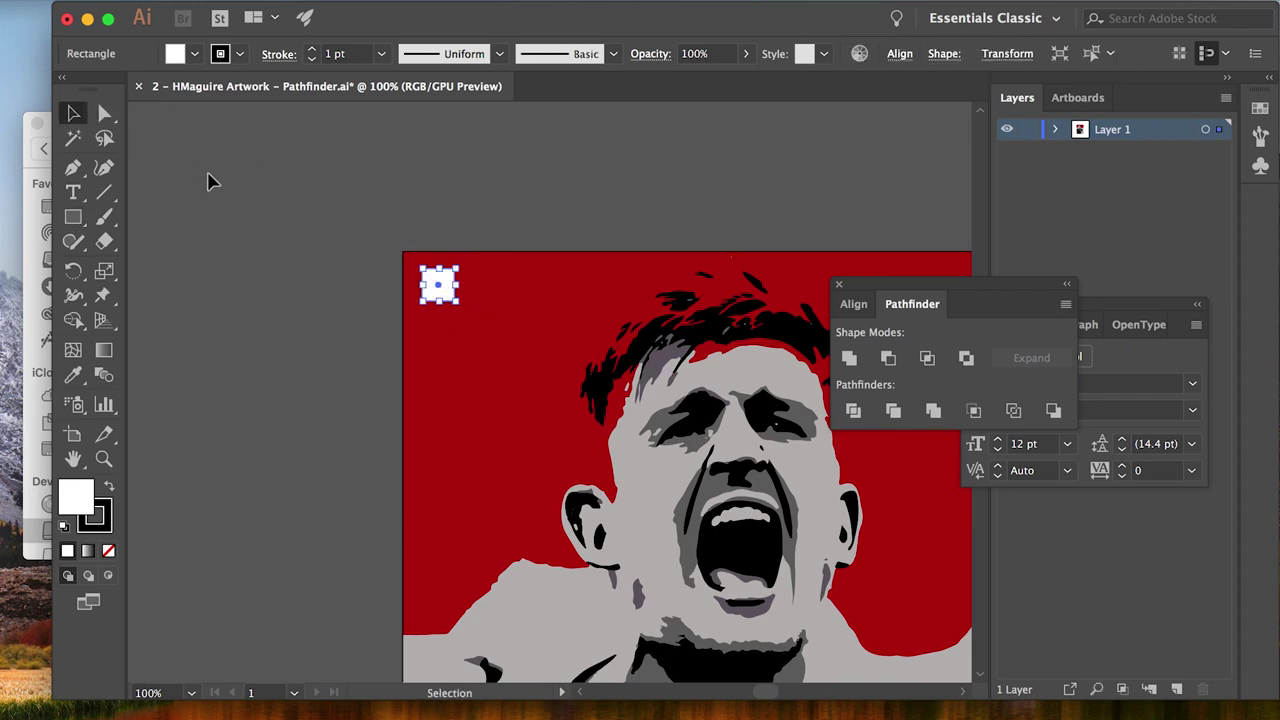
pyautogui.click(212, 183)
pyautogui.press('super+equal')
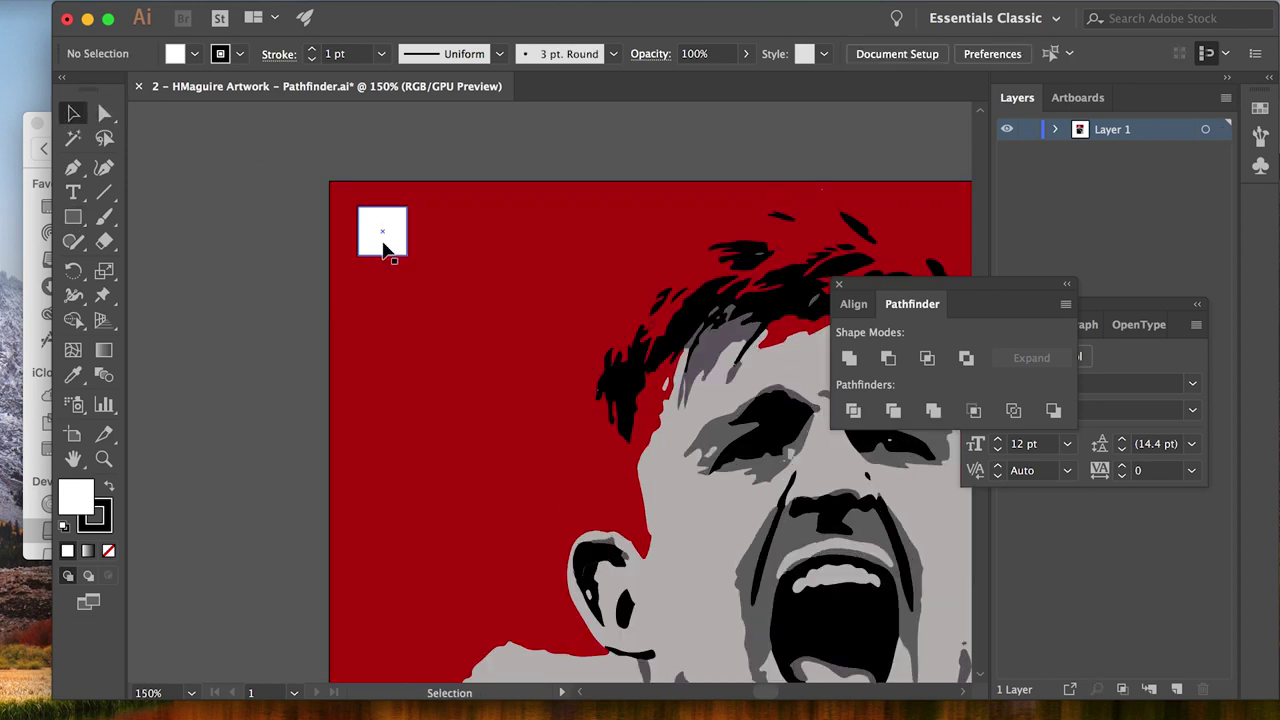
pyautogui.click(384, 235)
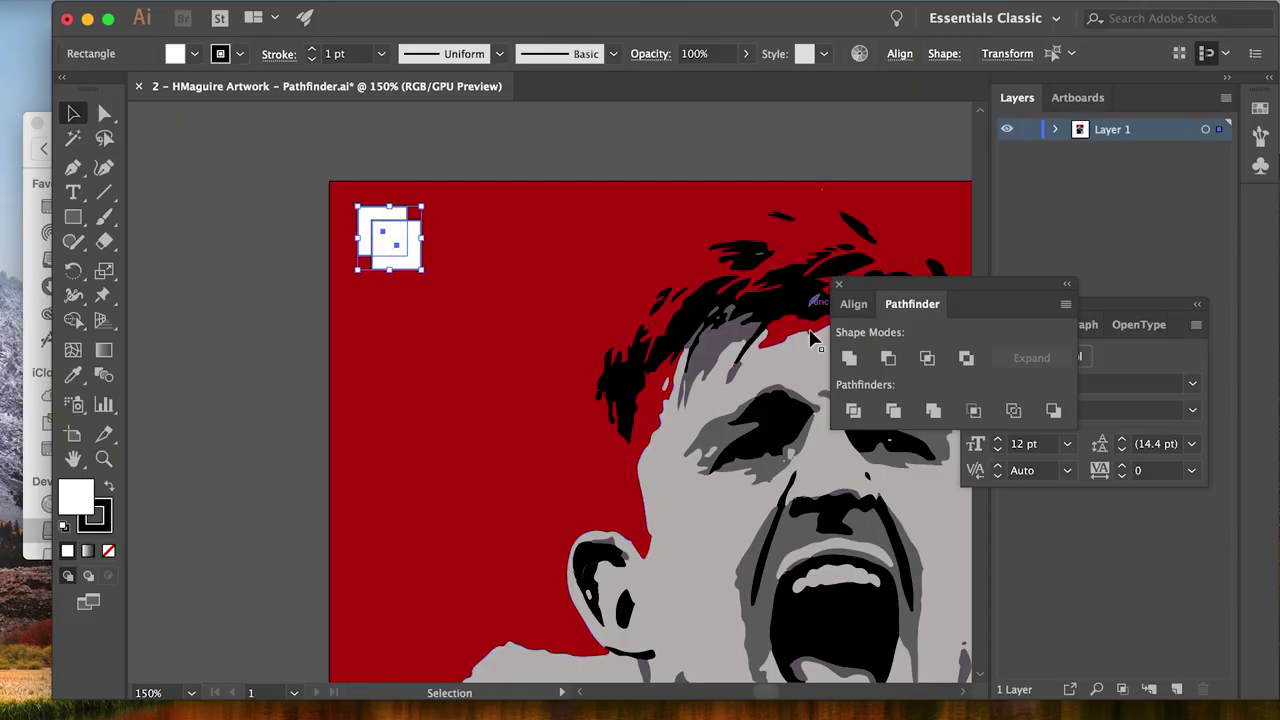
# Test Pathfinder Unite and Minus Front on the overlapping squares, undoing each result
pyautogui.click(540, 0)
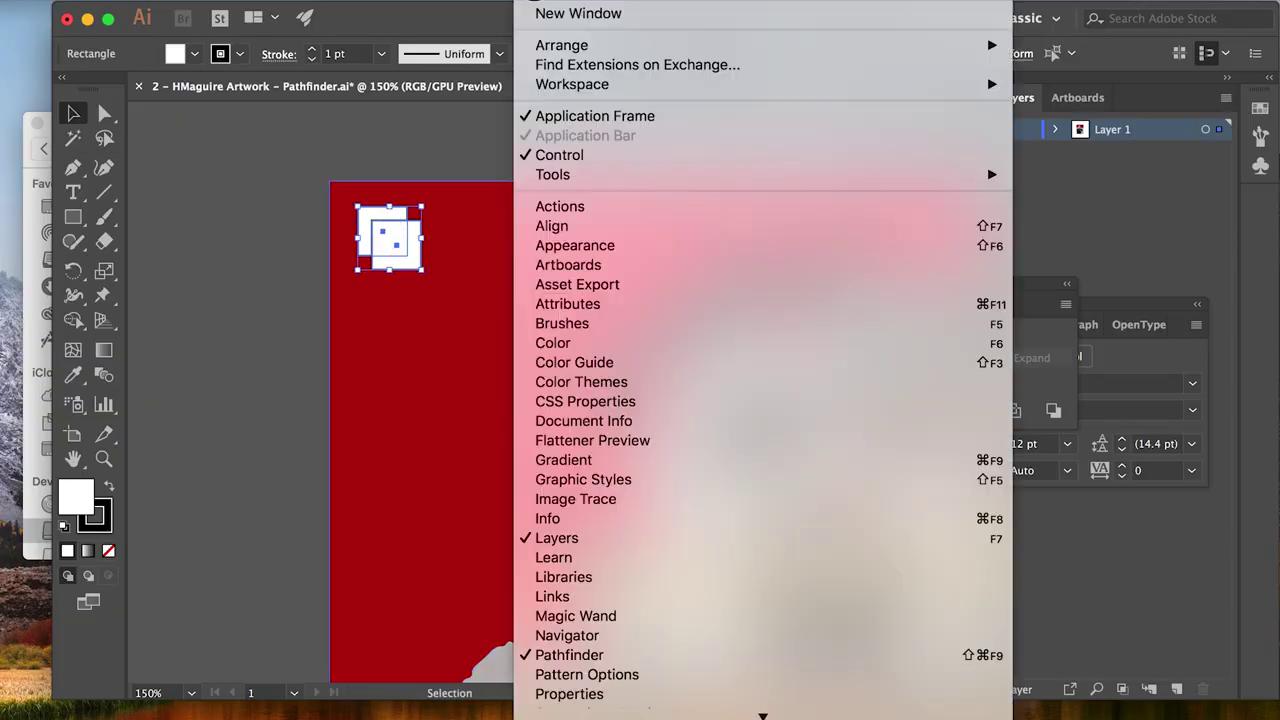
pyautogui.click(1067, 288)
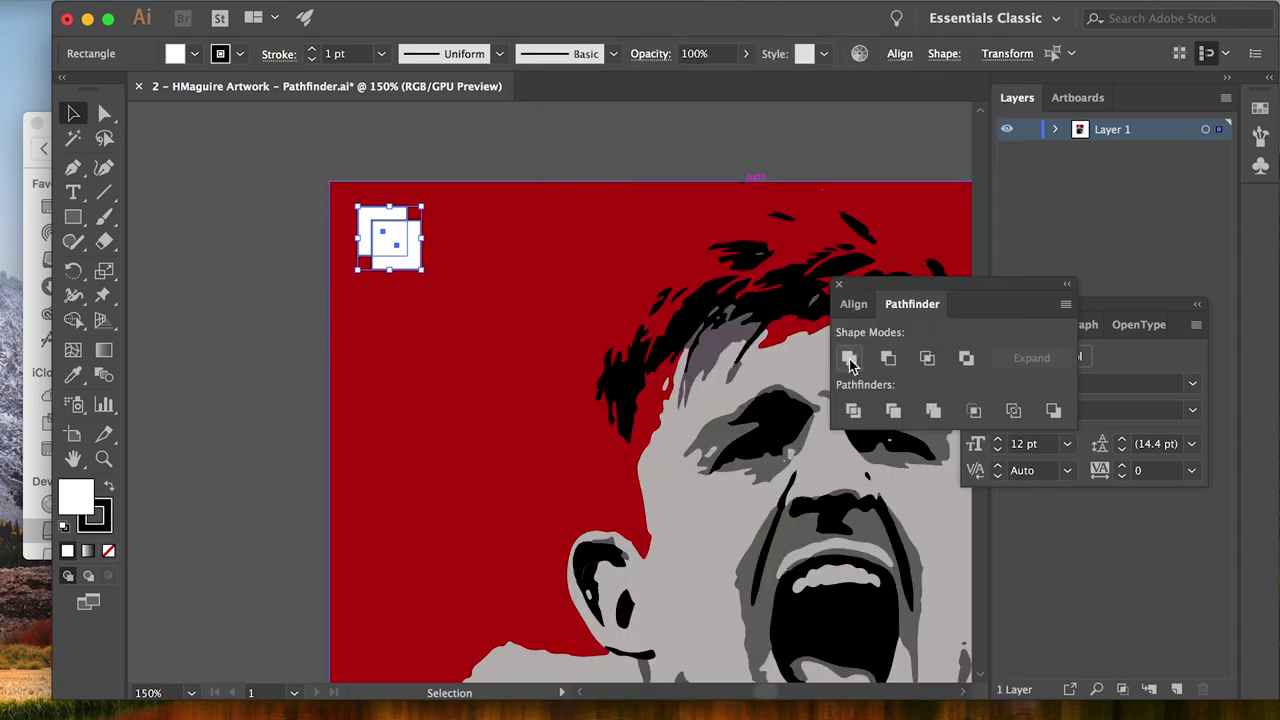
pyautogui.click(849, 359)
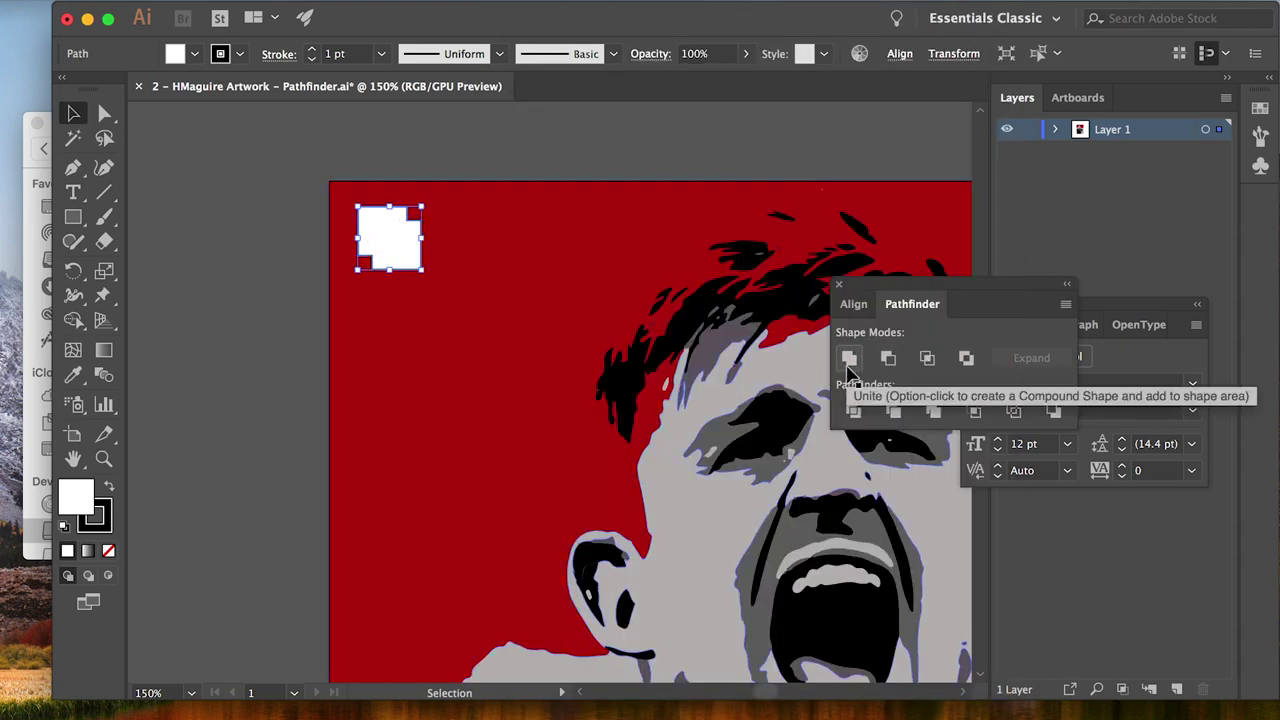
pyautogui.press('cmd+z')
pyautogui.click(888, 359)
pyautogui.press('cmd+z')
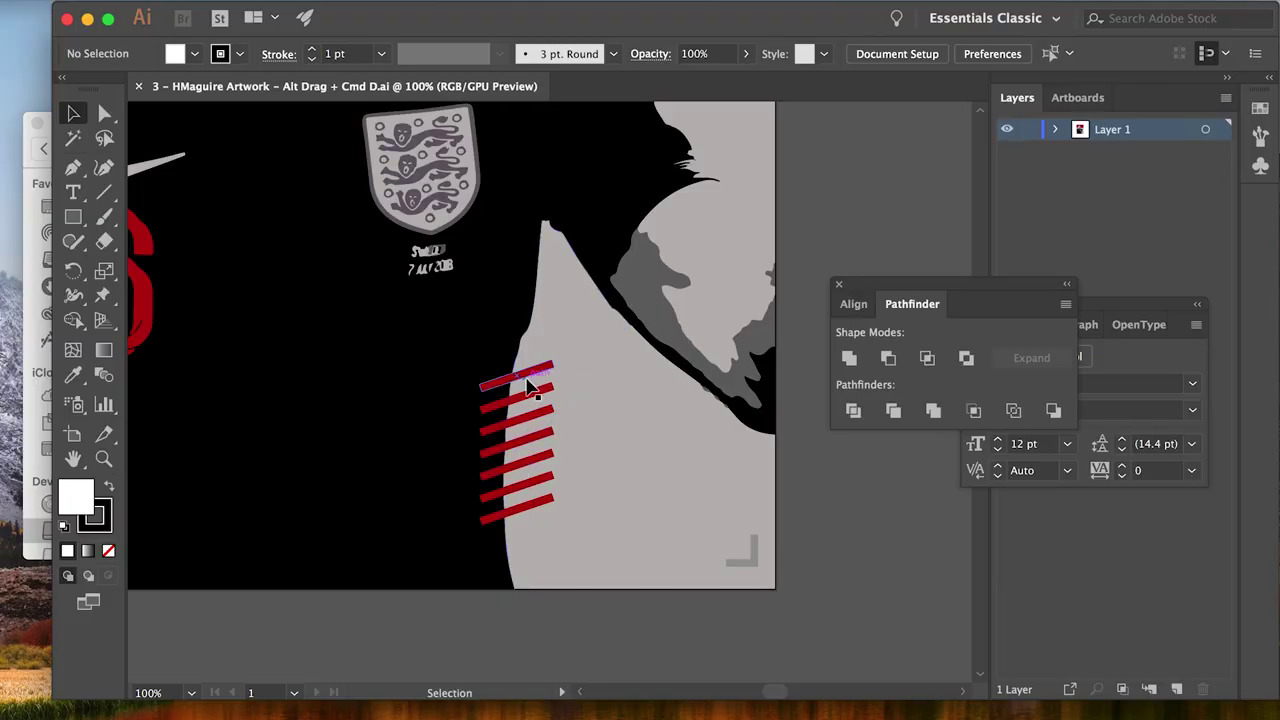
# Delete the duplicated red stripes, keeping only the bottom stripe selected
pyautogui.click(529, 378)
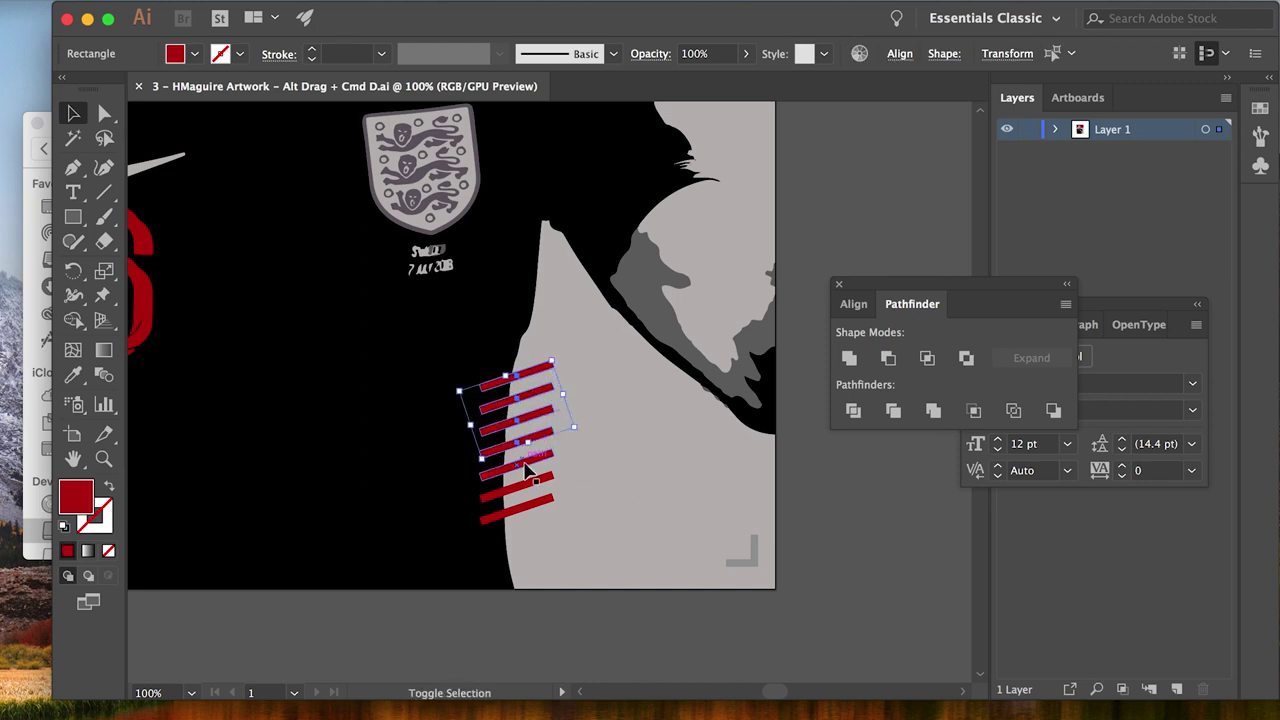
pyautogui.press('Delete')
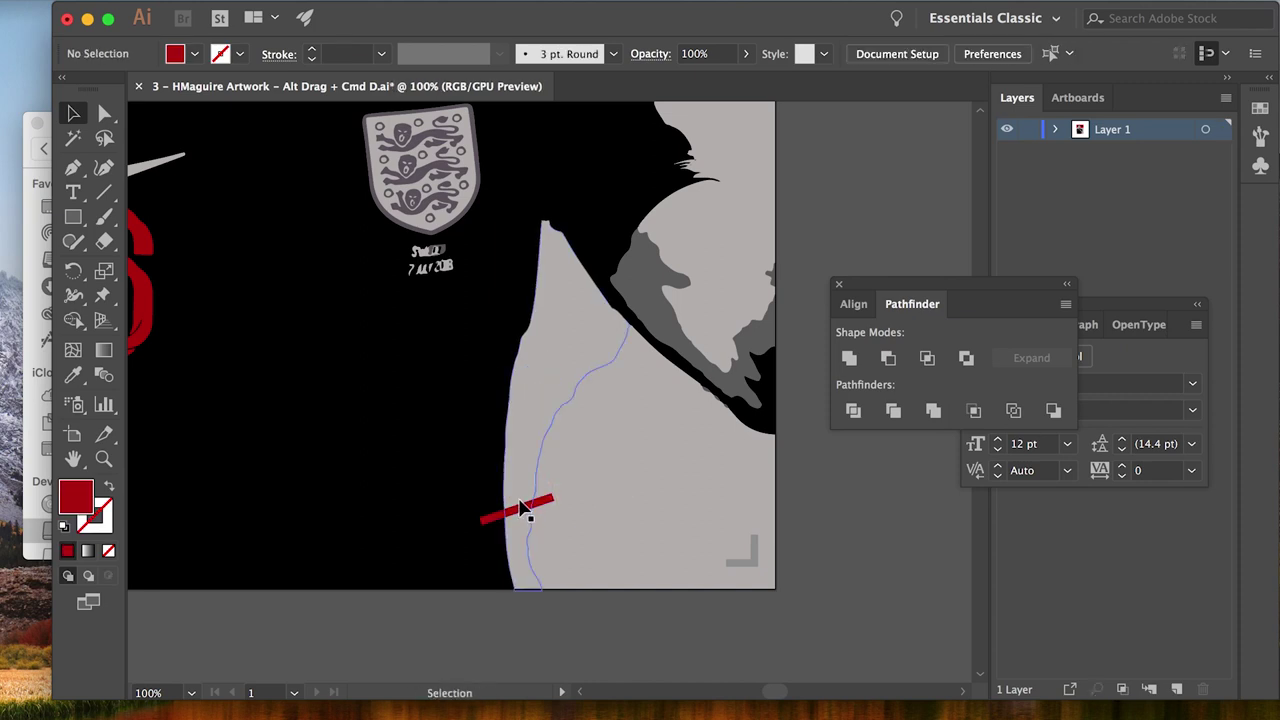
pyautogui.click(520, 507)
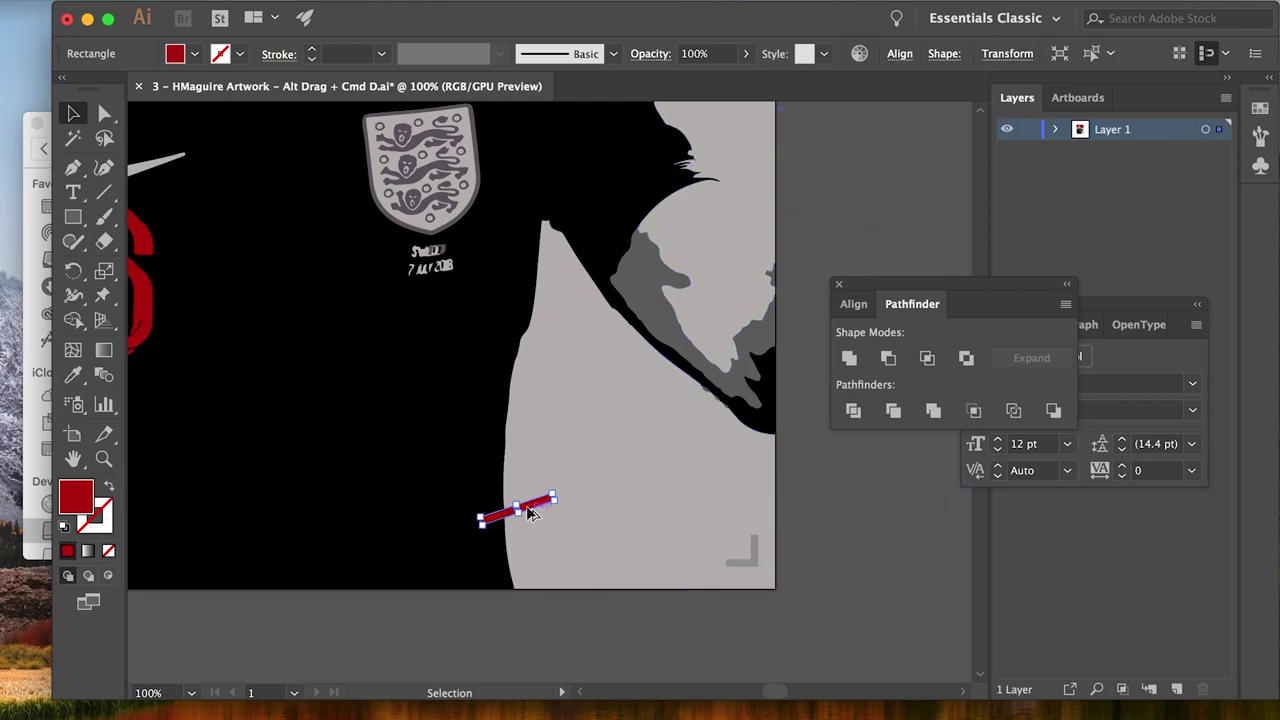
# Copy the stripe 25 pt upward and repeat with Cmd+D to stack evenly spaced stripes
pyautogui.moveTo(530, 508); pyautogui.dragTo(533, 492)
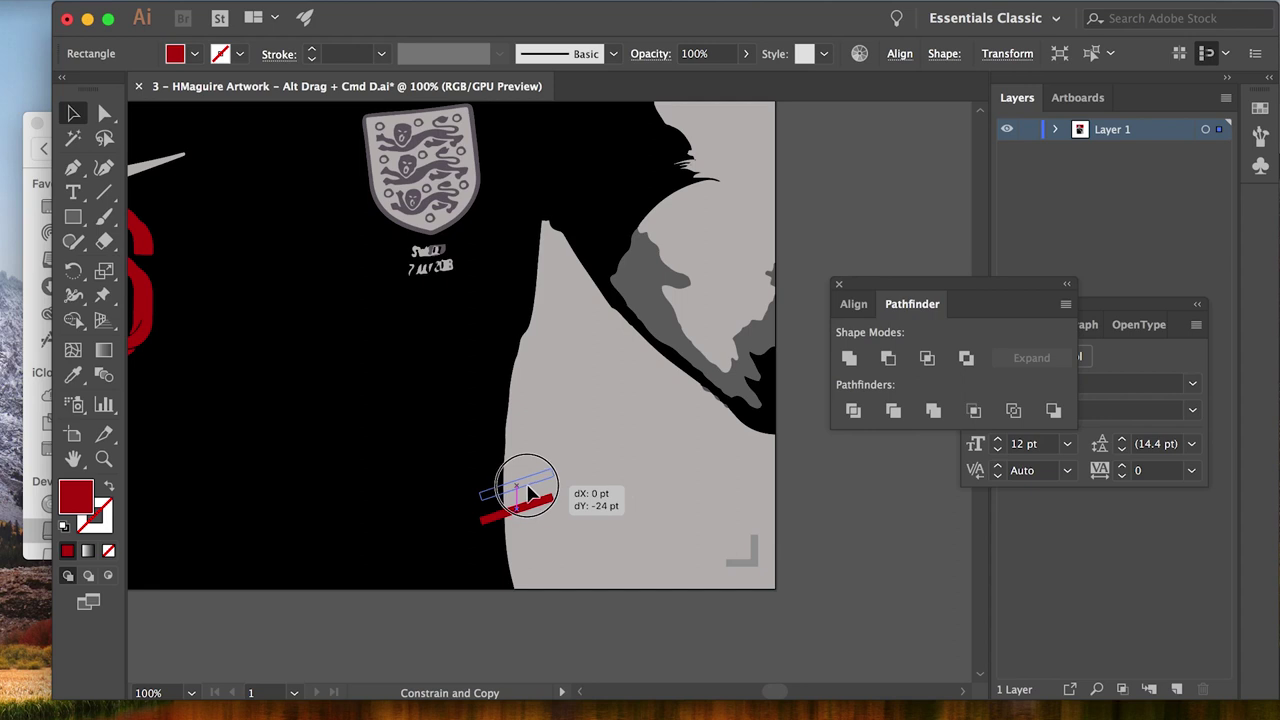
pyautogui.moveTo(530, 492); pyautogui.dragTo(531, 491)
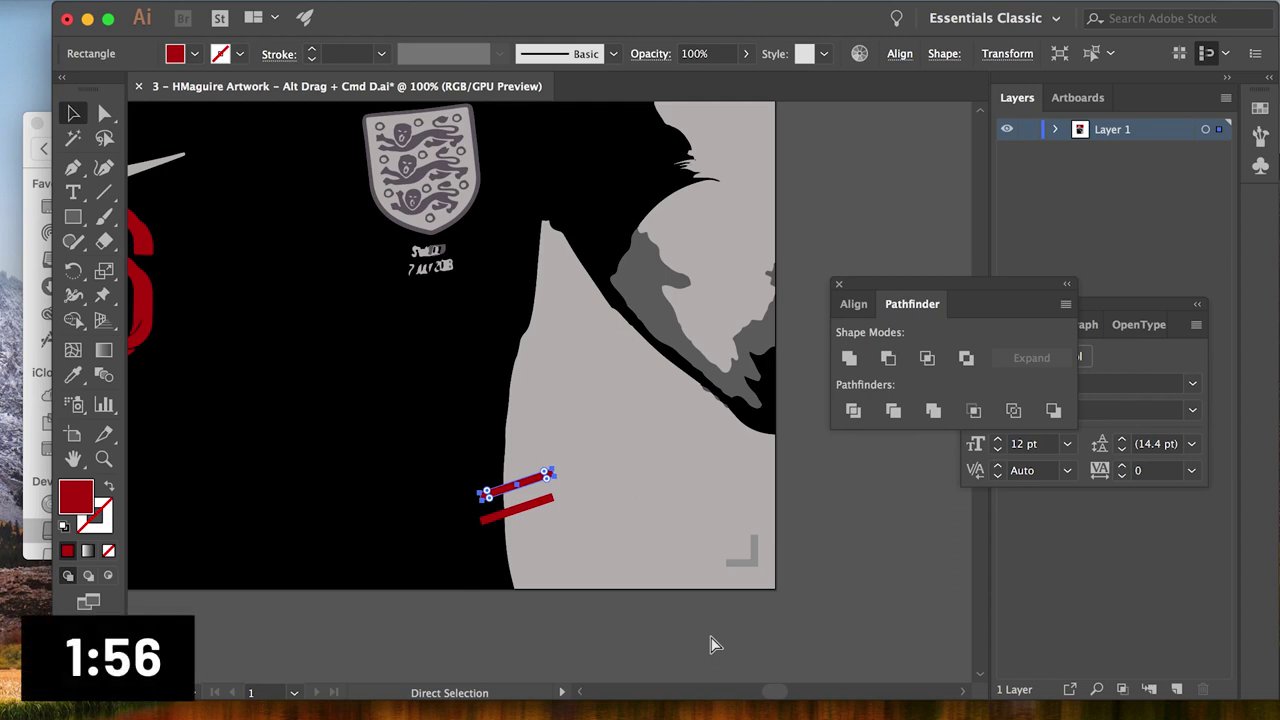
pyautogui.press('super+d')
pyautogui.press('super+d')
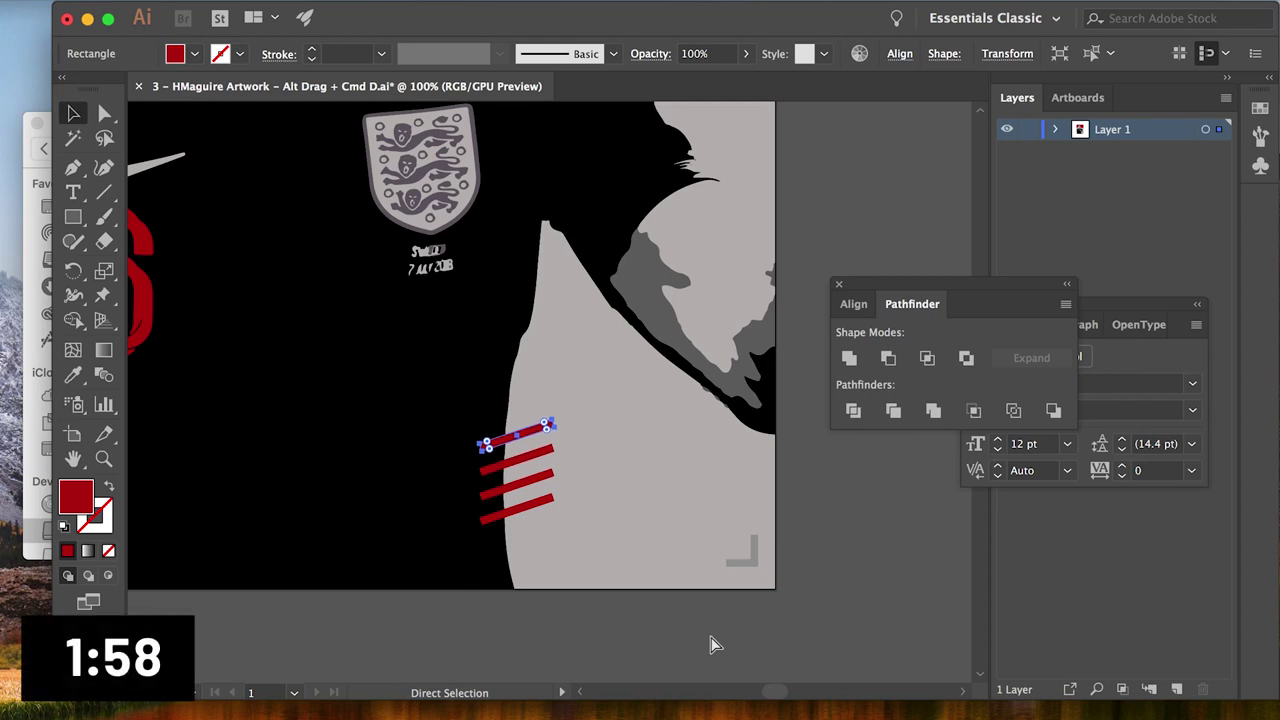
pyautogui.press('super+d')
pyautogui.press('super+d')
pyautogui.press('super+d')
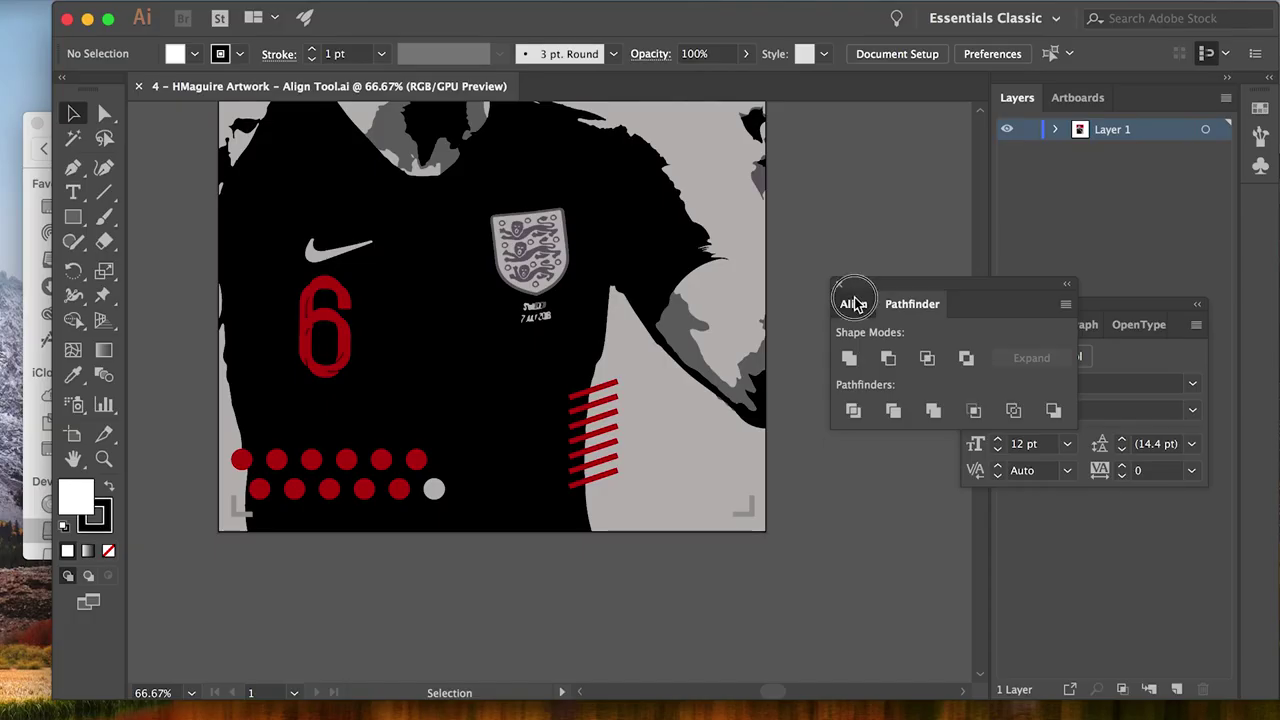
# Align the top row of red dots to one vertical centre and distribute them evenly horizontally
pyautogui.click(883, 308)
pyautogui.press('super+equal')
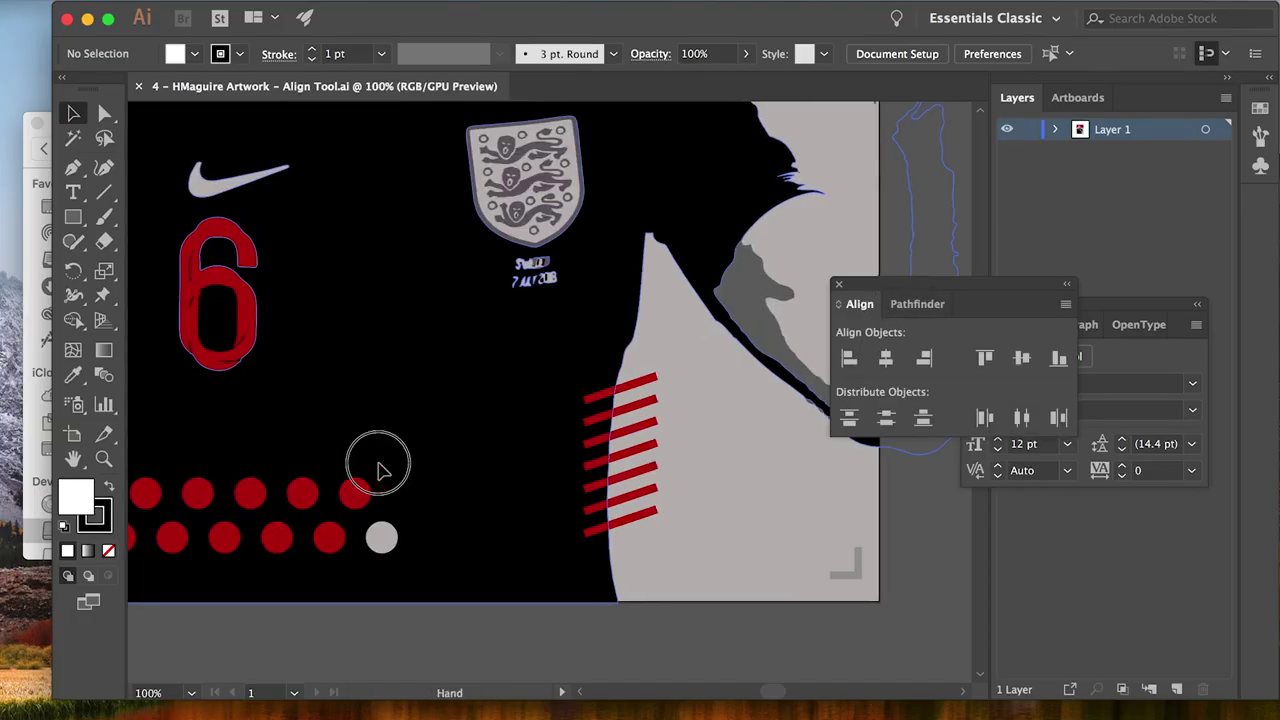
pyautogui.moveTo(380, 463); pyautogui.dragTo(703, 358)
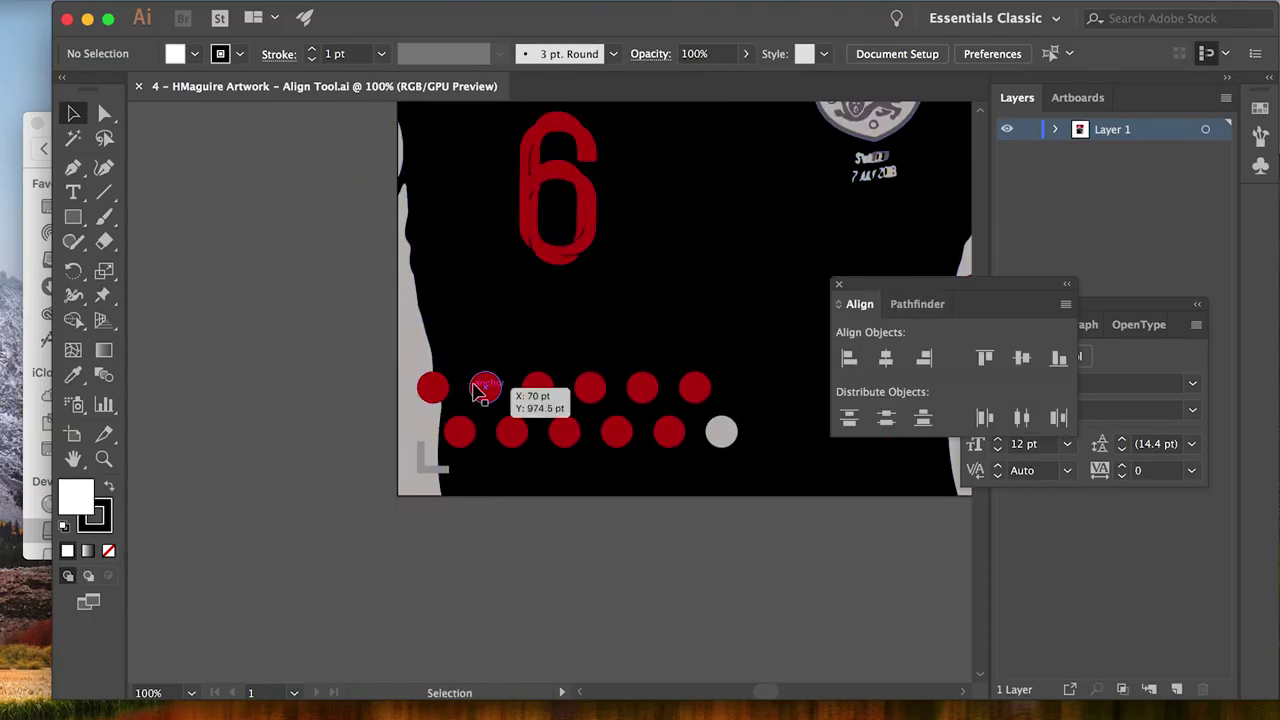
pyautogui.click(486, 390)
pyautogui.press('super+z')
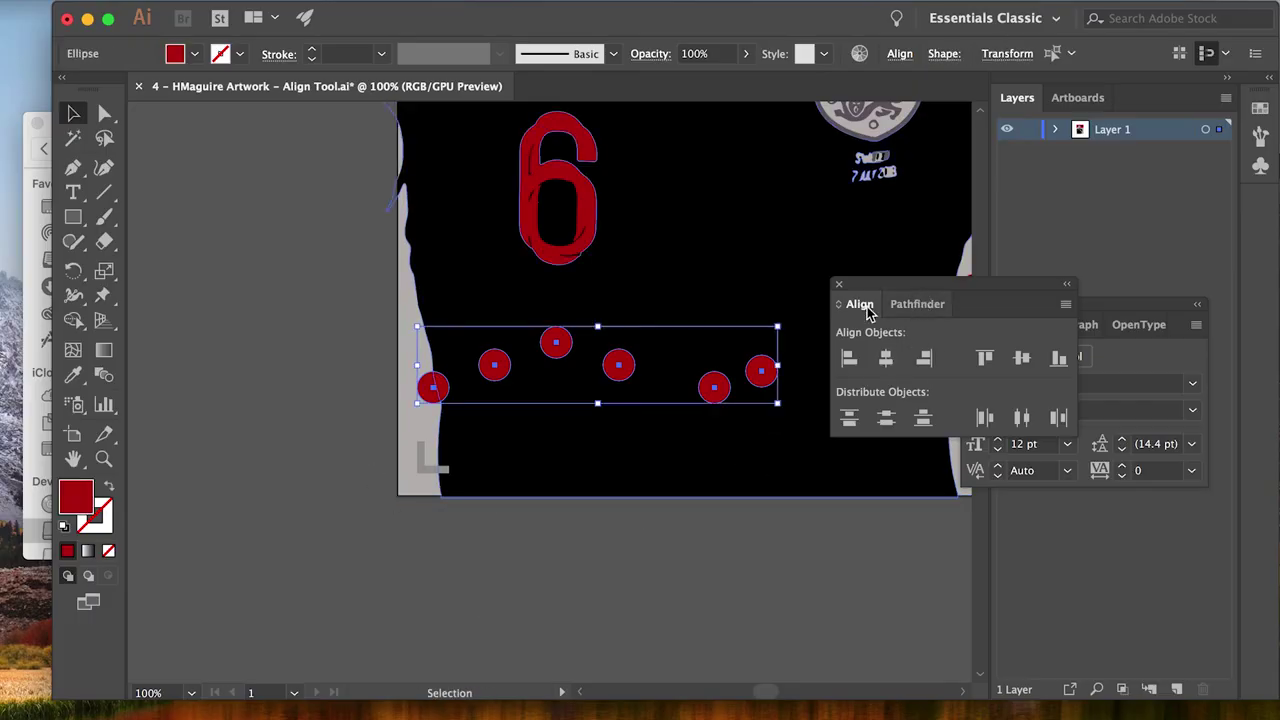
pyautogui.click(1022, 360)
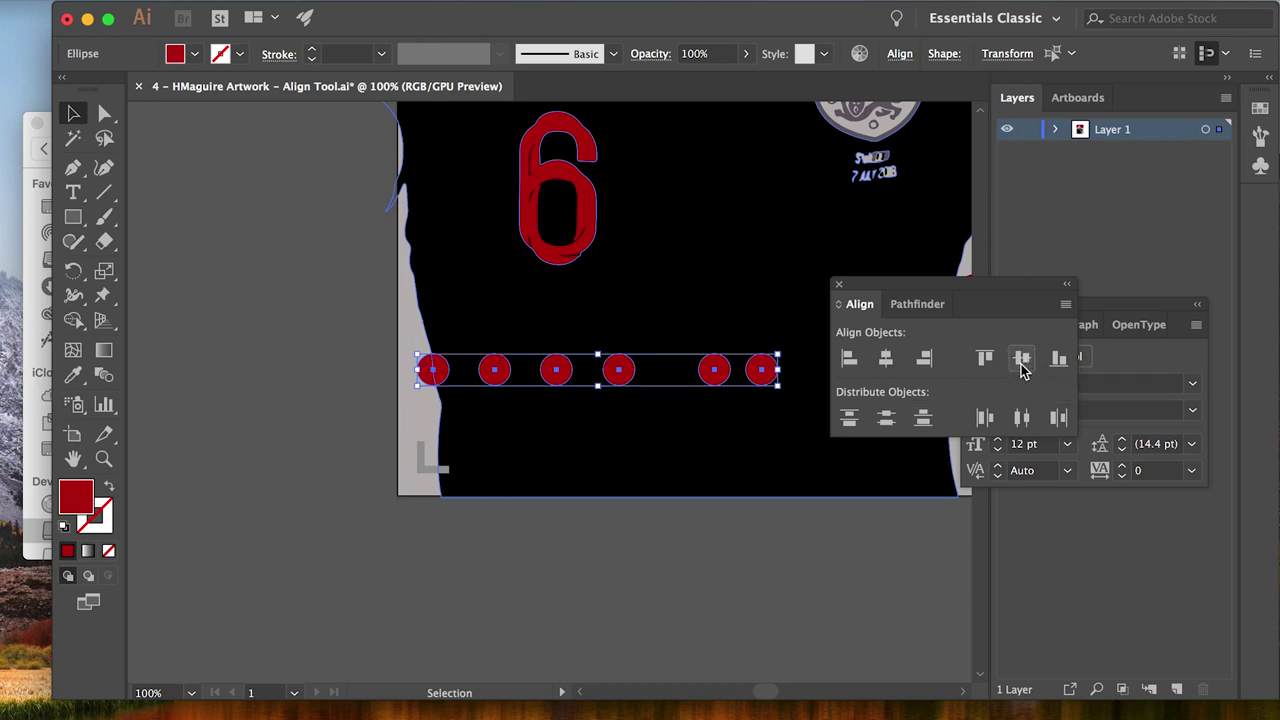
pyautogui.click(1022, 418)
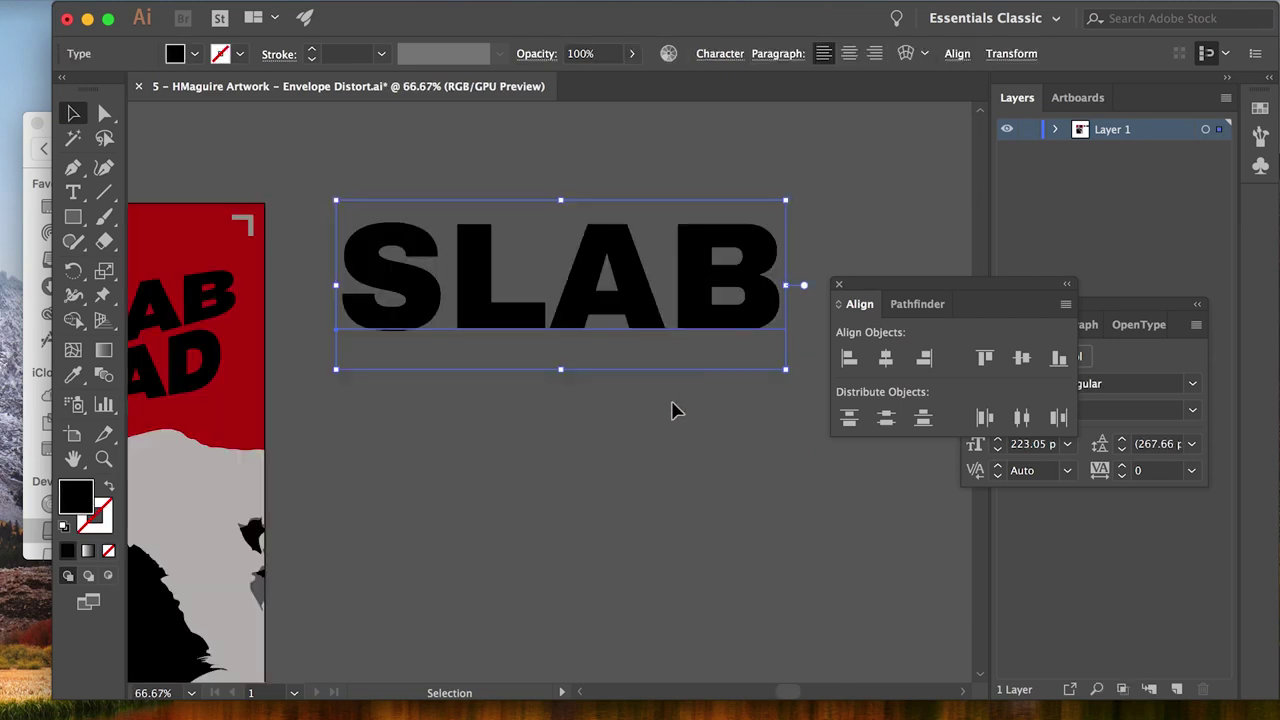
# Draw a black rectangle over the SLAB text and move it up above the lettering
pyautogui.click(675, 411)
pyautogui.press('m')
pyautogui.moveTo(341, 221); pyautogui.dragTo(780, 328)
pyautogui.press('v')
pyautogui.moveTo(443, 258); pyautogui.dragTo(443, 140)
pyautogui.click(716, 389)
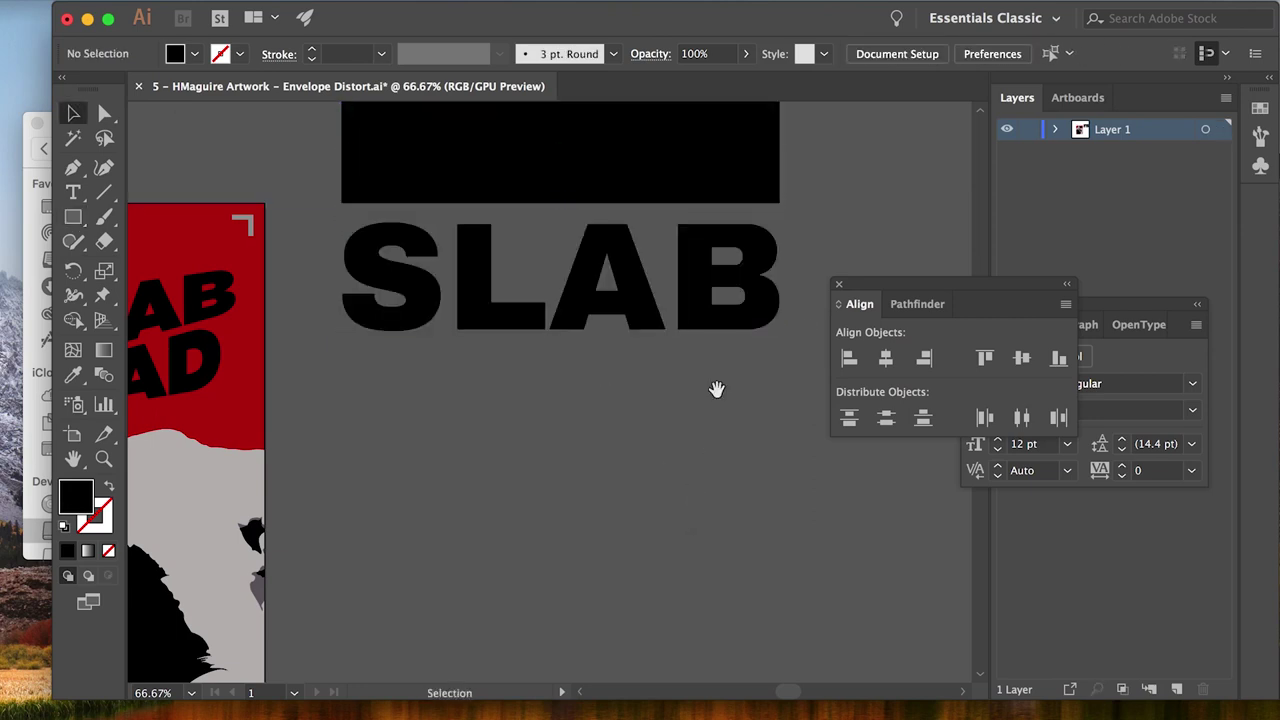
pyautogui.moveTo(716, 389); pyautogui.dragTo(676, 534)
# Drag the rectangle's bottom-left anchor down, then Envelope Distort SLAB with Make with Top Object
pyautogui.click(105, 113)
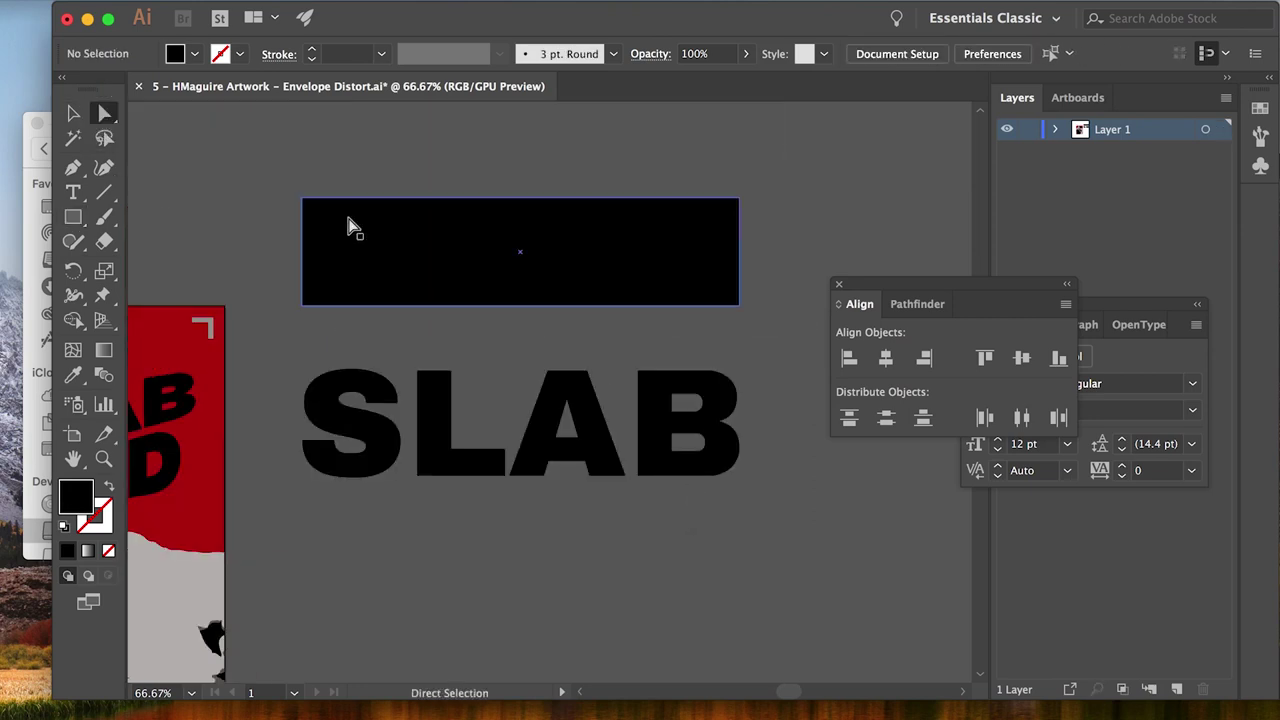
pyautogui.click(386, 257)
pyautogui.moveTo(302, 304); pyautogui.dragTo(302, 337)
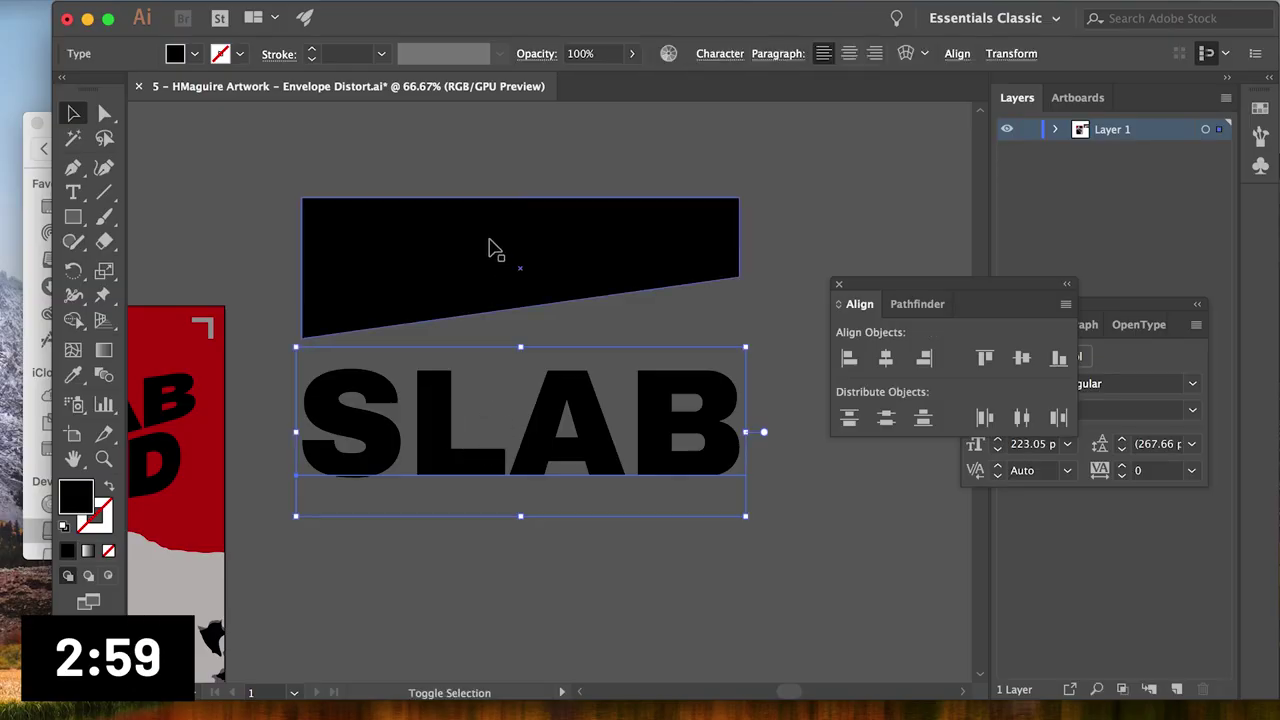
pyautogui.keyDown('shift'); pyautogui.click(490, 248); pyautogui.keyUp('shift')
pyautogui.click(262, 0)
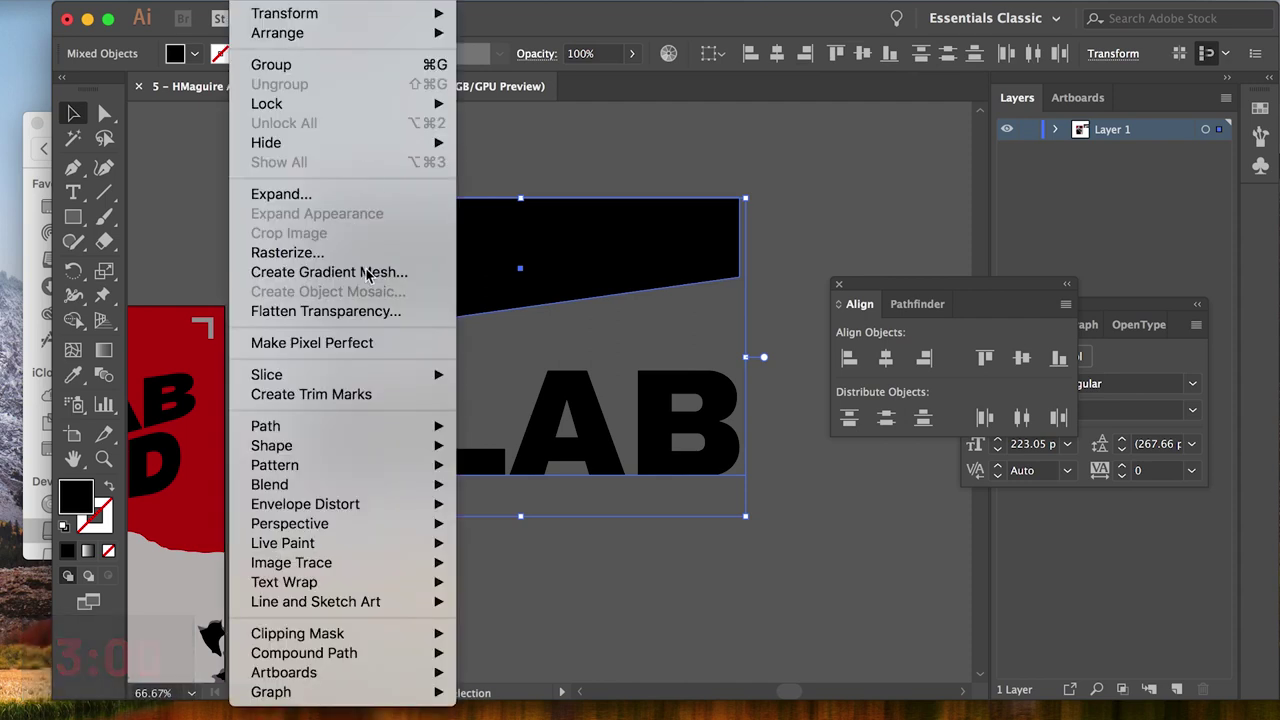
pyautogui.moveTo(410, 506)
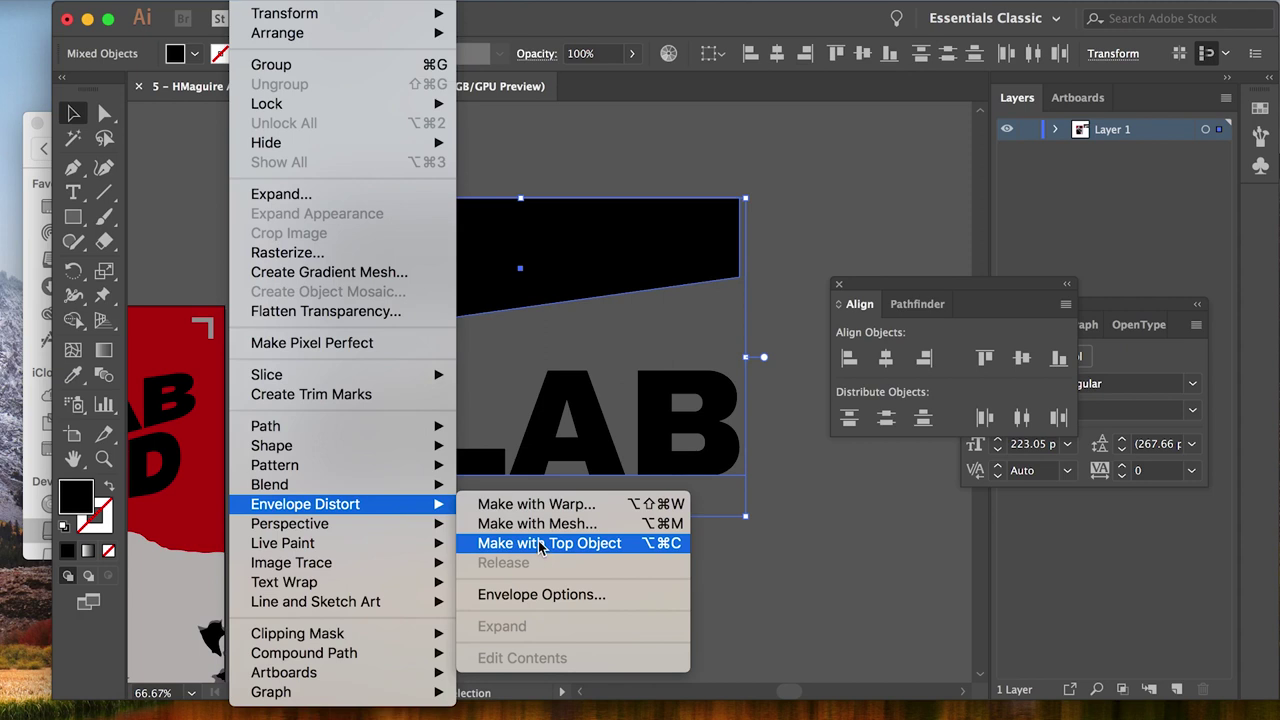
pyautogui.click(540, 543)
# Undo the shape warp and apply Envelope Distort Make with Warp to SLAB
pyautogui.click(623, 589)
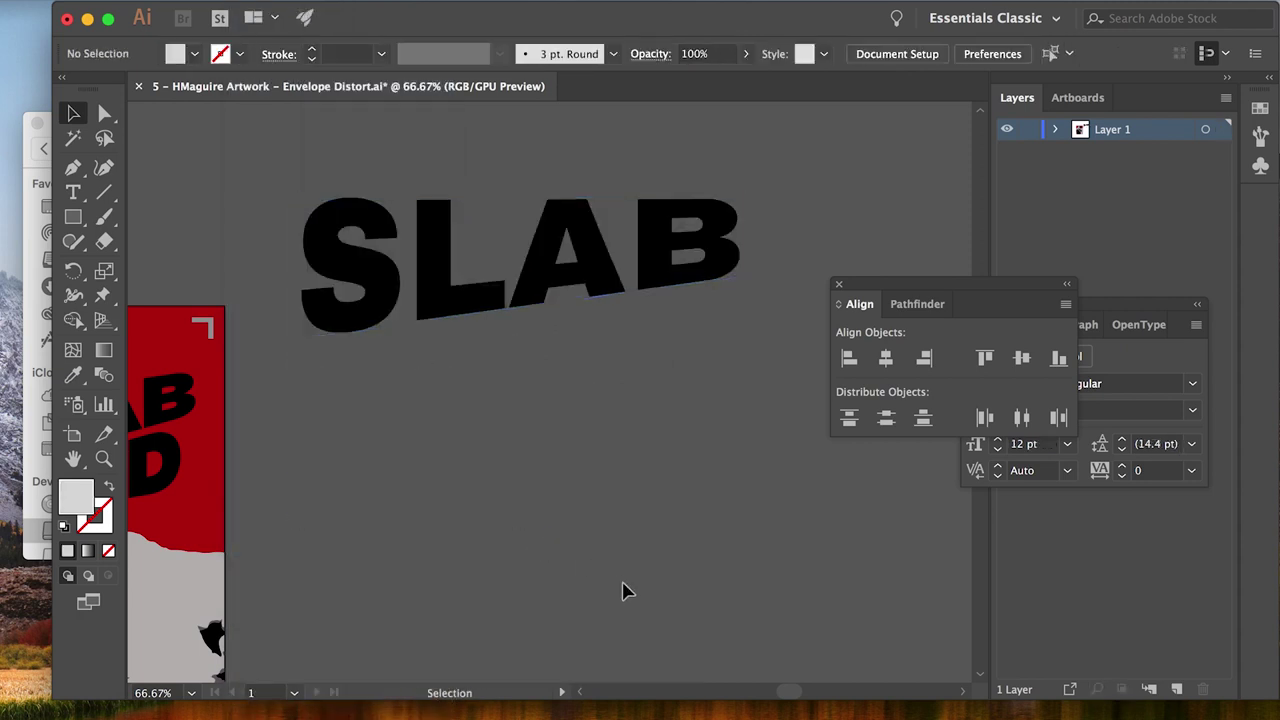
pyautogui.press('super+z')
pyautogui.click(650, 430)
pyautogui.click(255, 0)
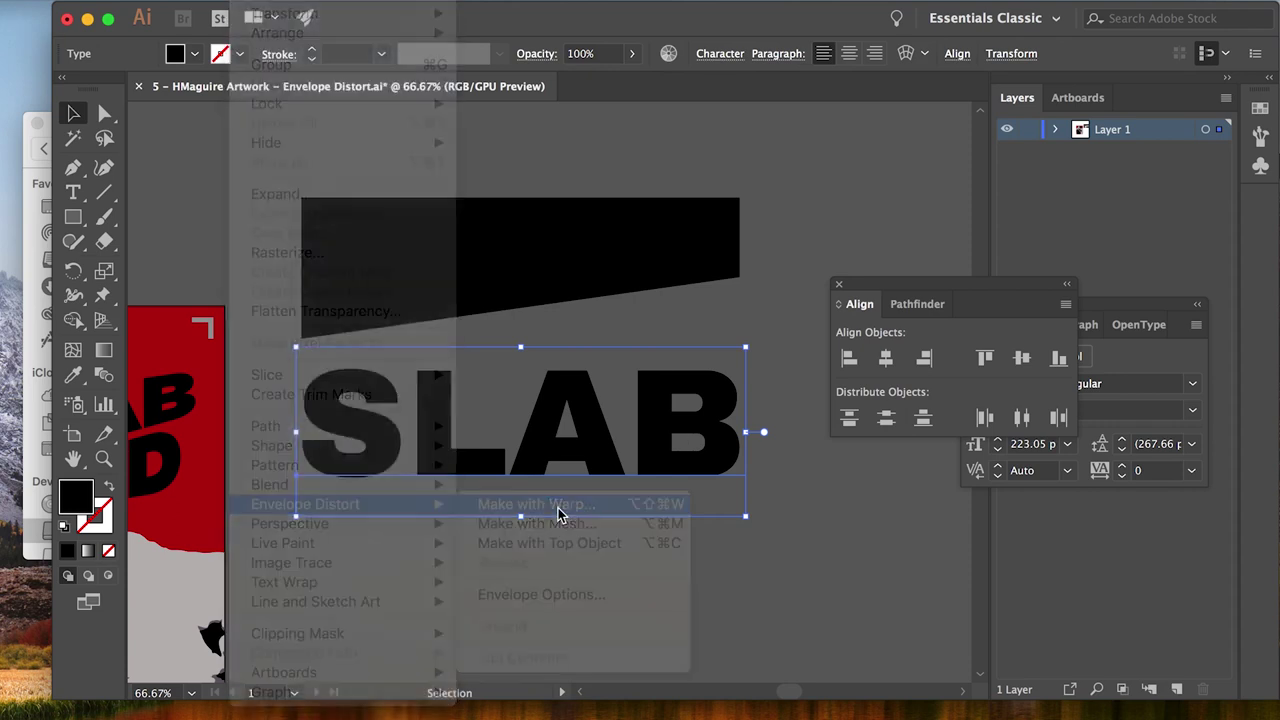
pyautogui.click(560, 508)
# Set the warp style to Arch with a 21% bend
pyautogui.click(1088, 258)
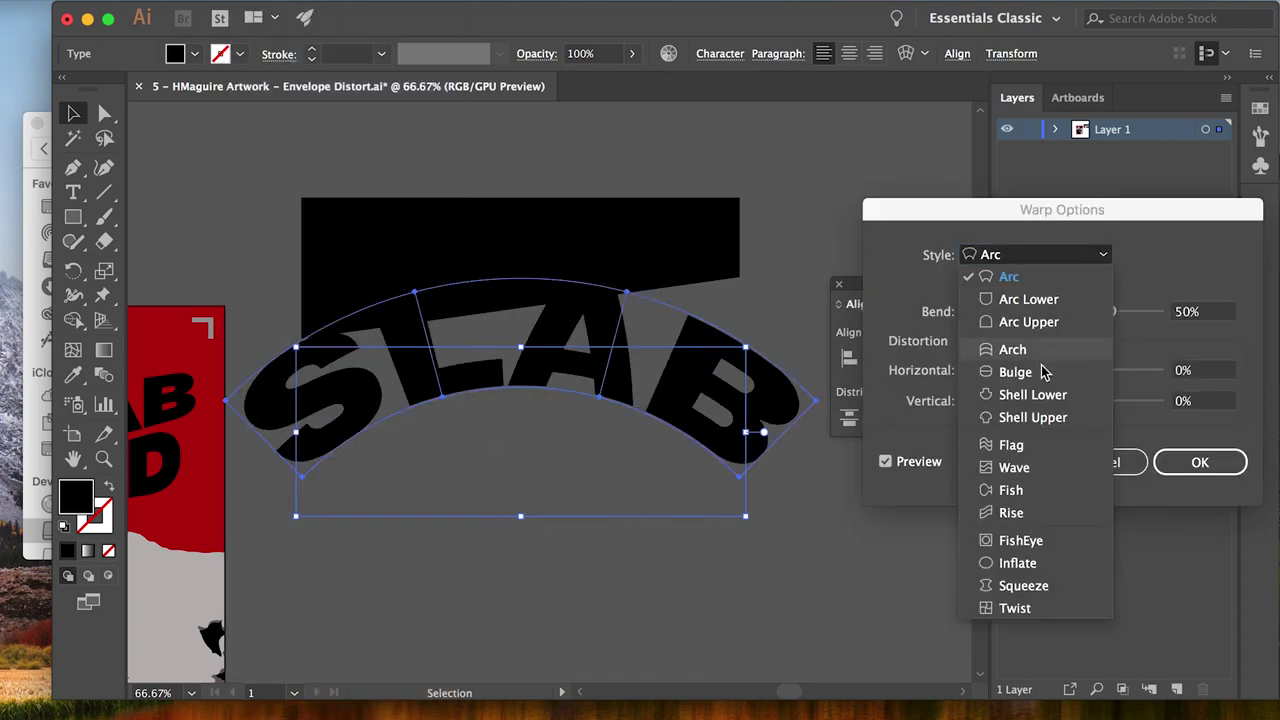
pyautogui.click(1040, 349)
pyautogui.click(1060, 262)
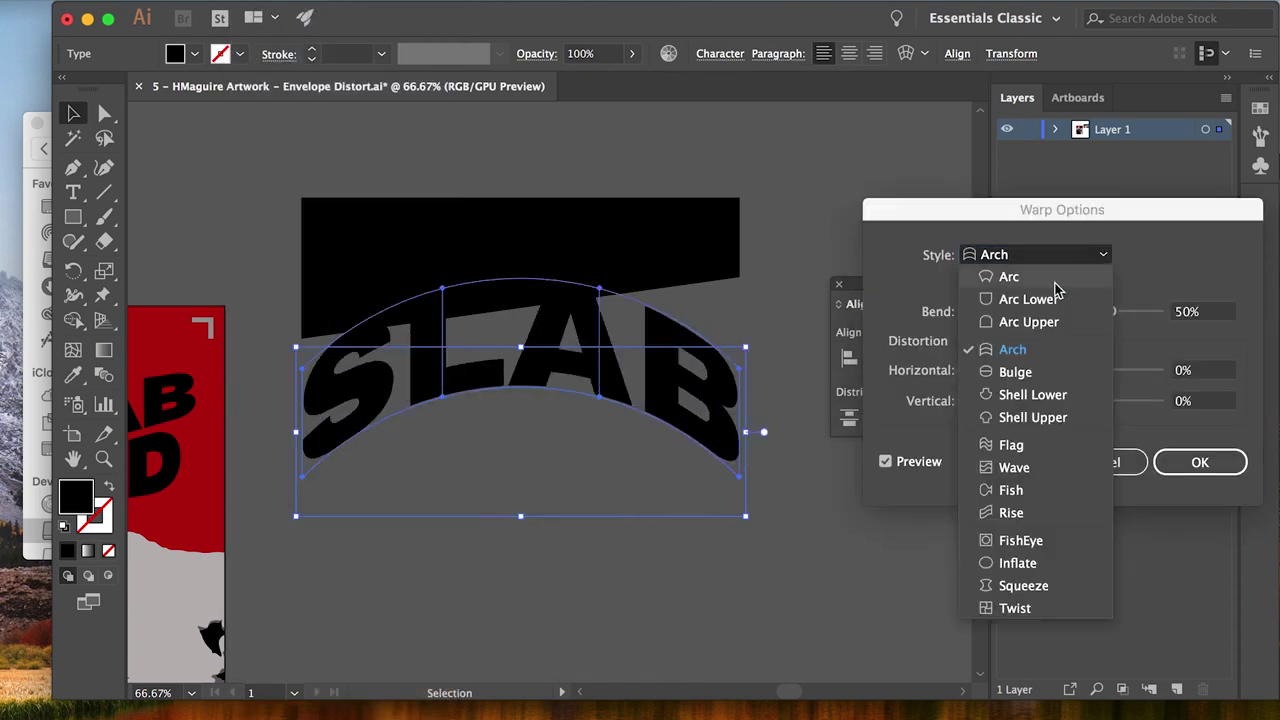
pyautogui.click(1155, 288)
pyautogui.moveTo(1110, 313); pyautogui.dragTo(1082, 316)
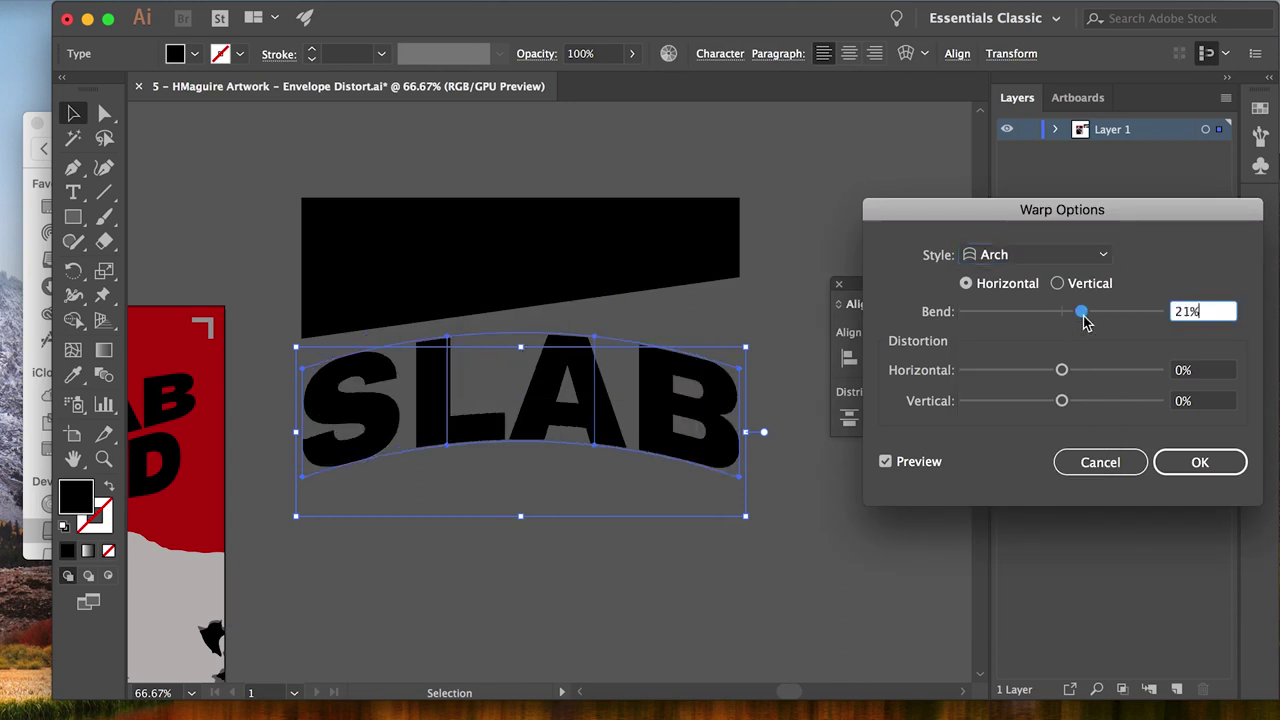